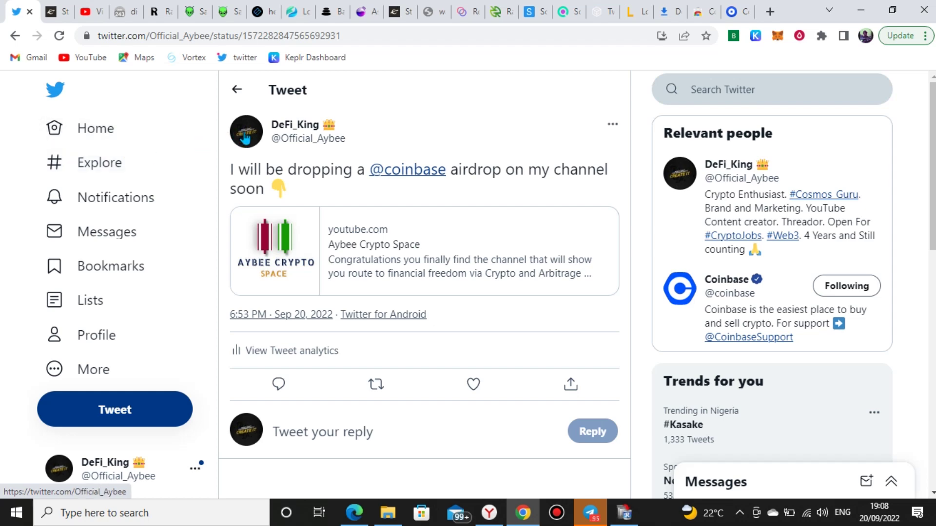
Open the tweet author's profile and look through the pinned, airdrop and giveaway posts on the timeline
{"action": "mouse_move", "coordinate": [245, 140]}
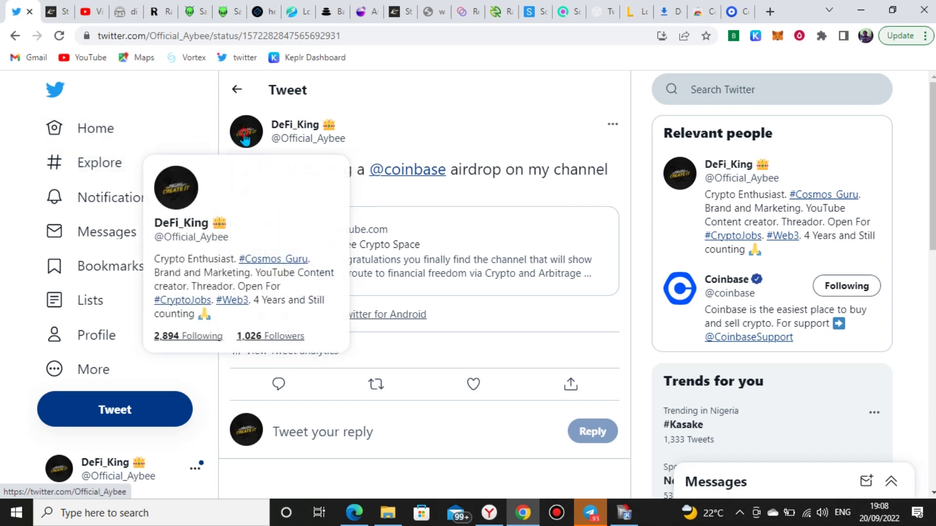
{"action": "left_click", "coordinate": [245, 140]}
{"action": "scroll", "coordinate": [305, 196], "scroll_direction": "down", "scroll_amount": 5}
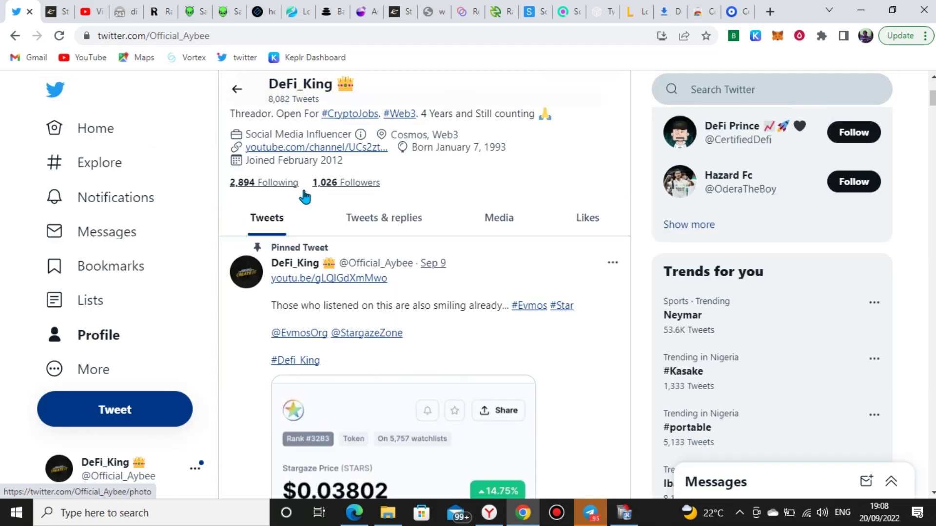
{"action": "scroll", "coordinate": [306, 194], "scroll_direction": "down", "scroll_amount": 2}
{"action": "scroll", "coordinate": [294, 217], "scroll_direction": "down", "scroll_amount": 3}
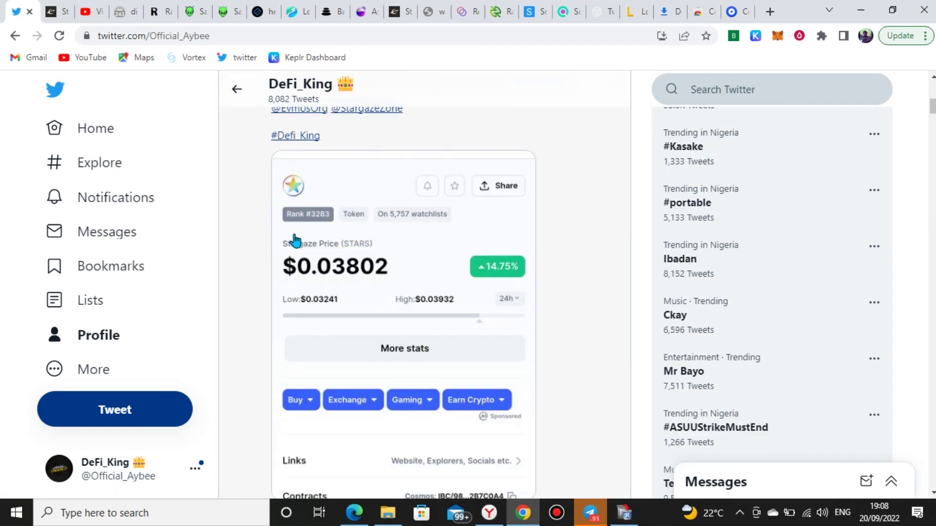
{"action": "scroll", "coordinate": [297, 239], "scroll_direction": "down", "scroll_amount": 10}
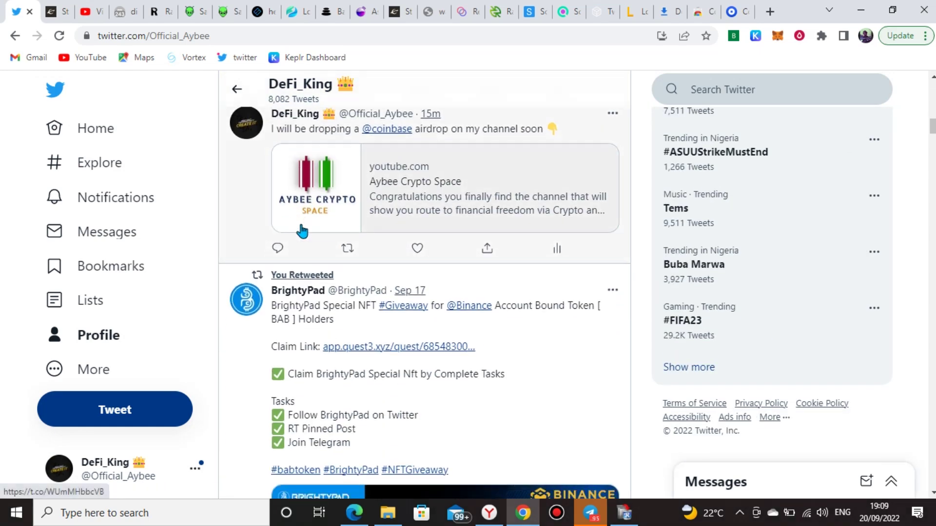
{"action": "scroll", "coordinate": [302, 231], "scroll_direction": "down", "scroll_amount": 4}
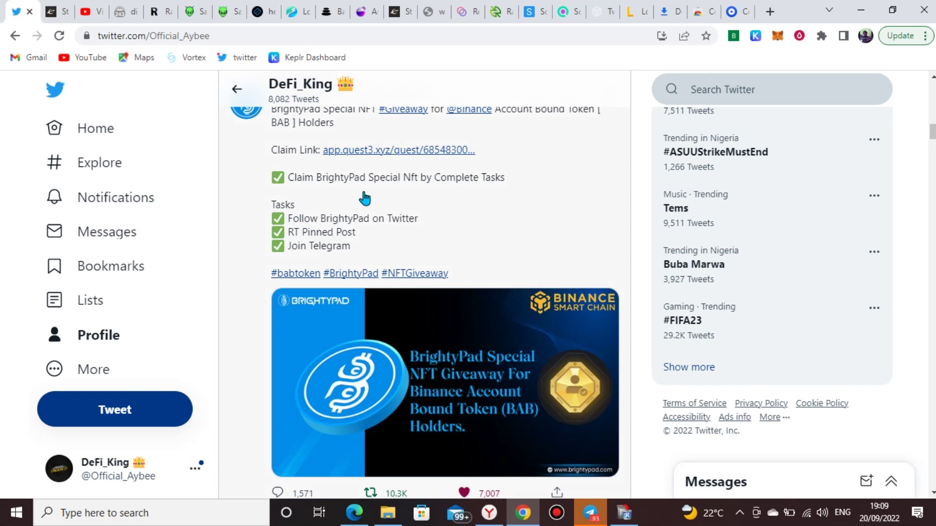
{"action": "scroll", "coordinate": [363, 201], "scroll_direction": "down", "scroll_amount": 1}
{"action": "scroll", "coordinate": [365, 195], "scroll_direction": "up", "scroll_amount": 3}
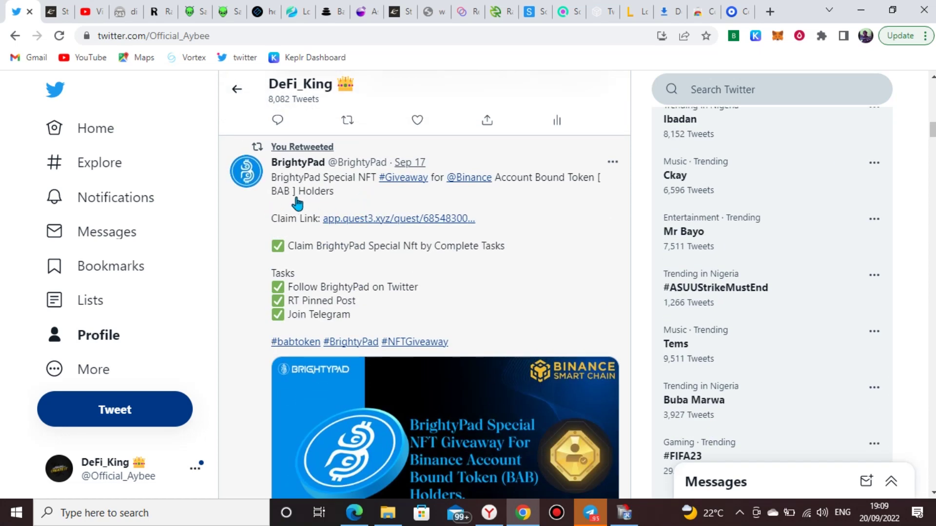
{"action": "scroll", "coordinate": [334, 214], "scroll_direction": "down", "scroll_amount": 10}
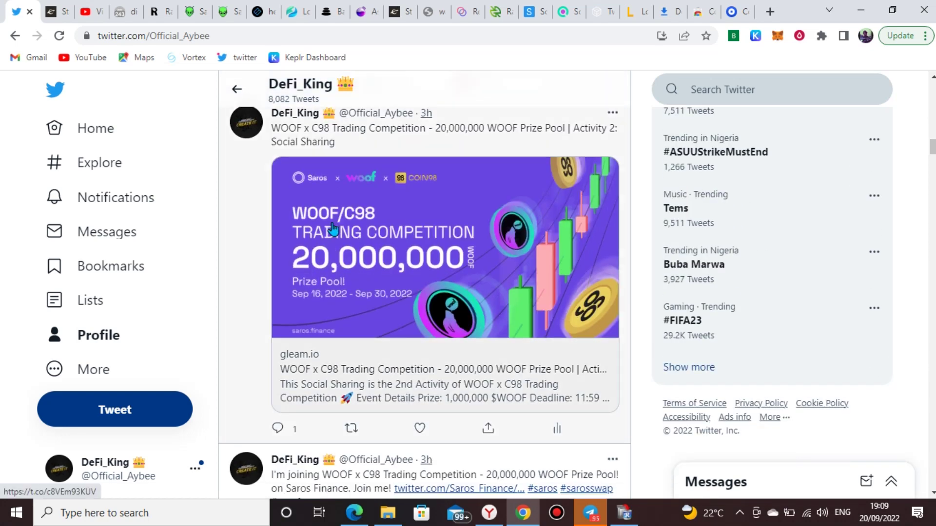
{"action": "scroll", "coordinate": [334, 228], "scroll_direction": "down", "scroll_amount": 7}
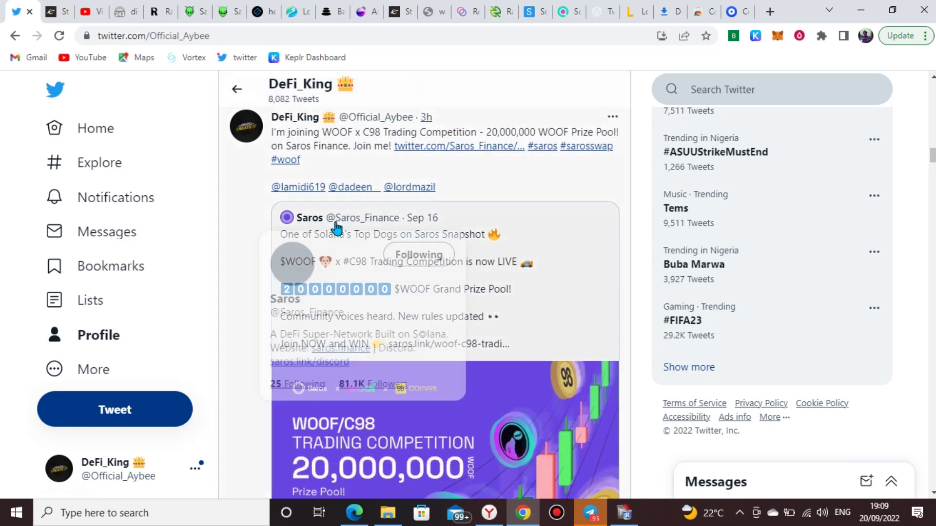
{"action": "scroll", "coordinate": [335, 224], "scroll_direction": "up", "scroll_amount": 5}
{"action": "scroll", "coordinate": [337, 215], "scroll_direction": "down", "scroll_amount": 11}
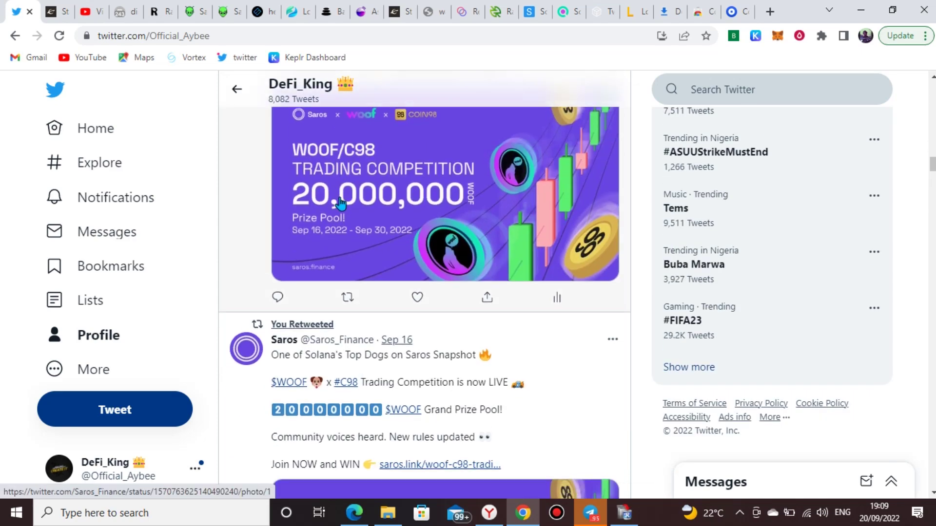
{"action": "scroll", "coordinate": [339, 202], "scroll_direction": "down", "scroll_amount": 10}
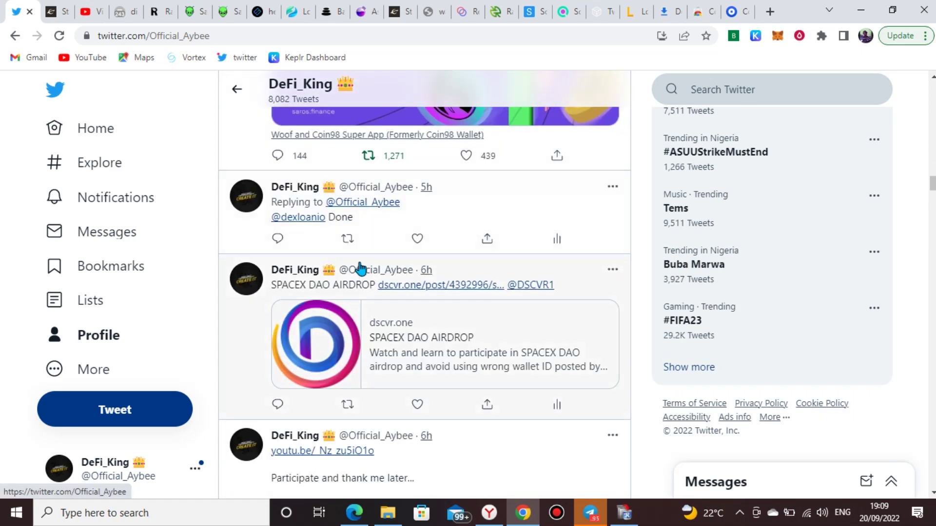
{"action": "scroll", "coordinate": [360, 268], "scroll_direction": "down", "scroll_amount": 1}
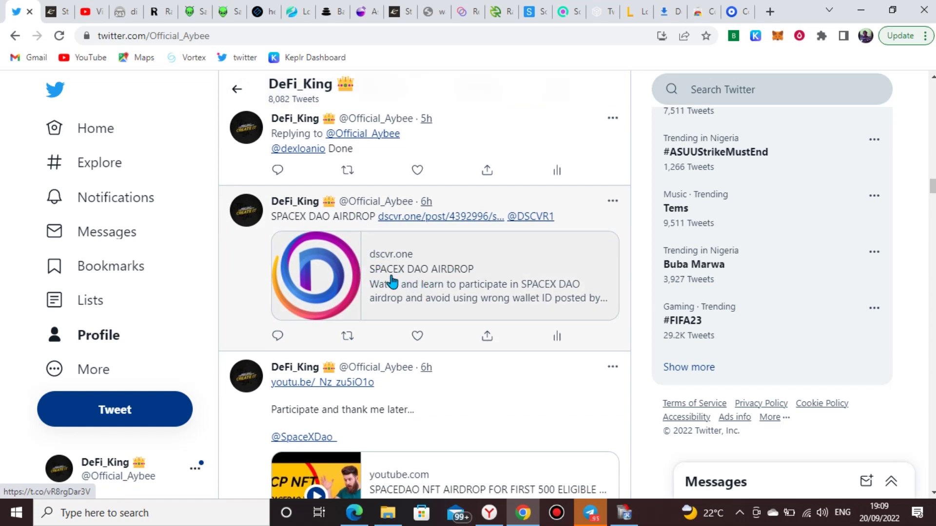
{"action": "scroll", "coordinate": [392, 281], "scroll_direction": "down", "scroll_amount": 10}
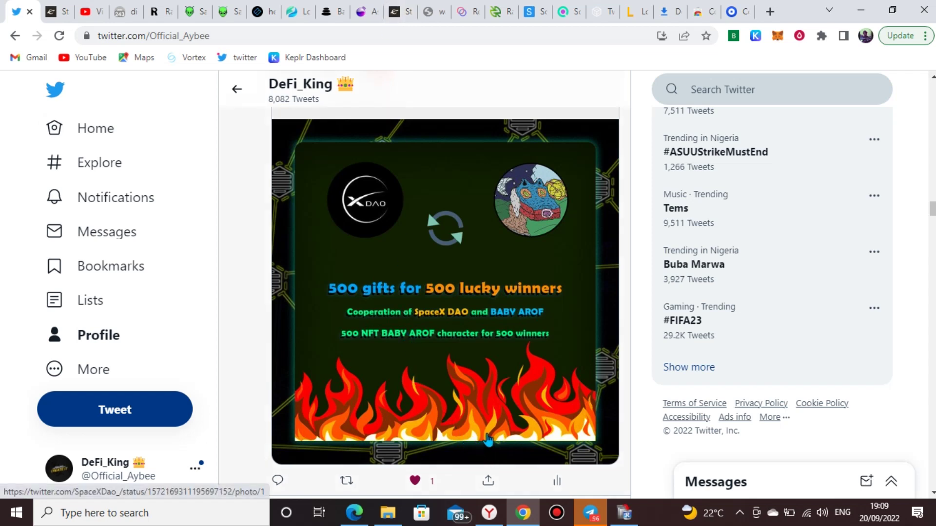
Create a new wallet in the Coinbase Wallet extension, agreeing to the terms and privacy policy and submitting the wallet password
{"action": "left_click", "coordinate": [731, 12]}
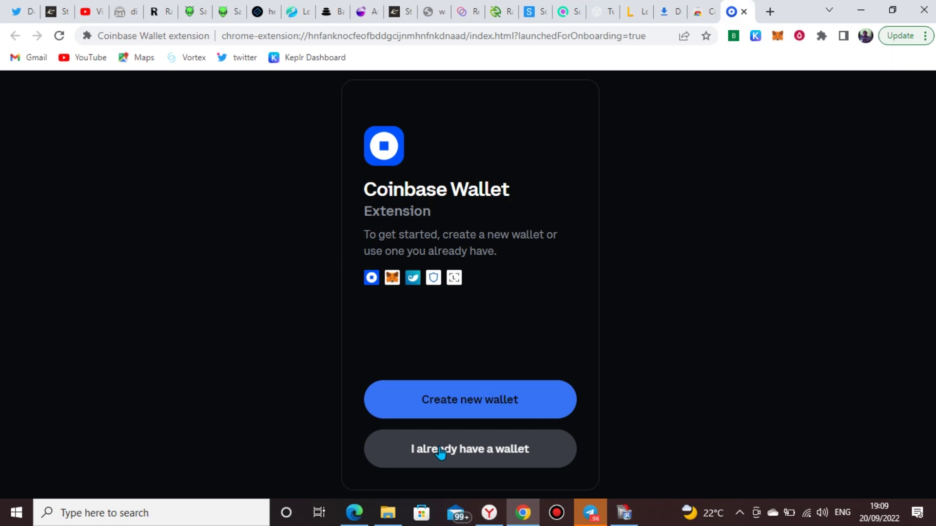
{"action": "left_click", "coordinate": [468, 394]}
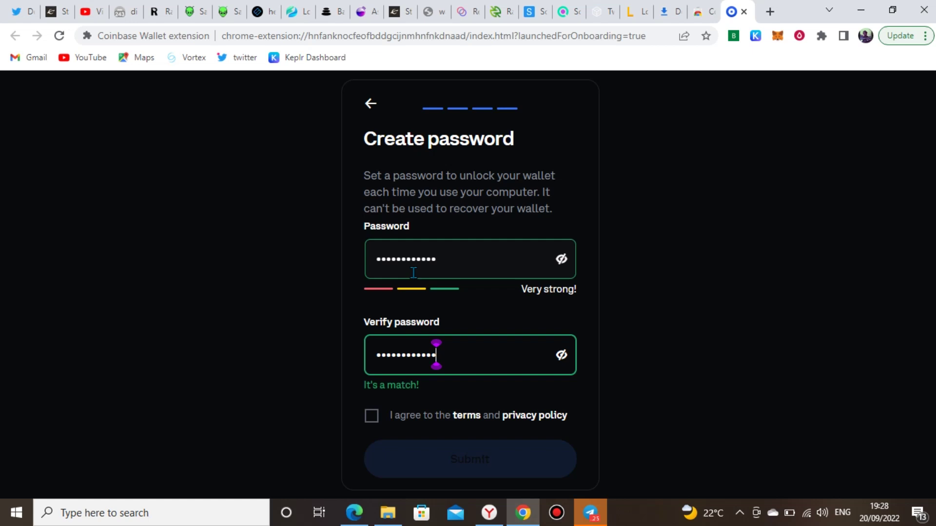
{"action": "left_click", "coordinate": [370, 422]}
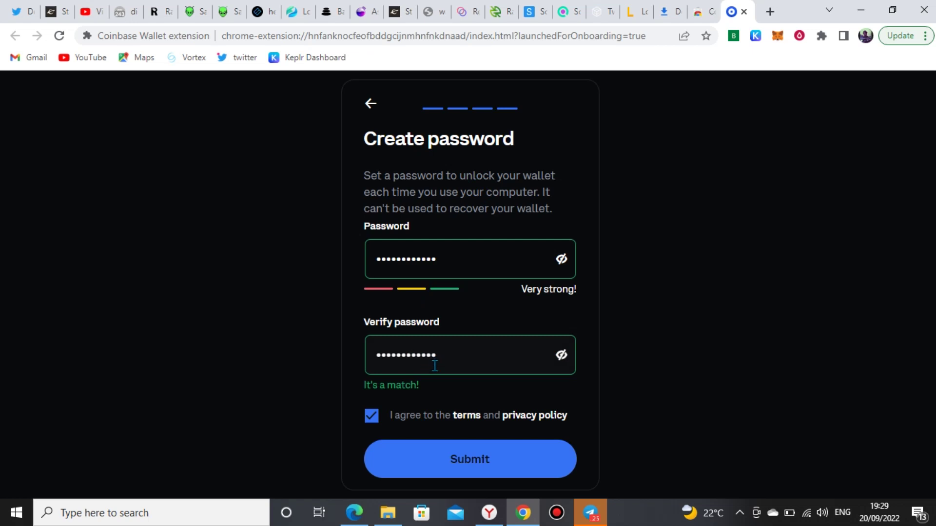
{"action": "left_click", "coordinate": [469, 462]}
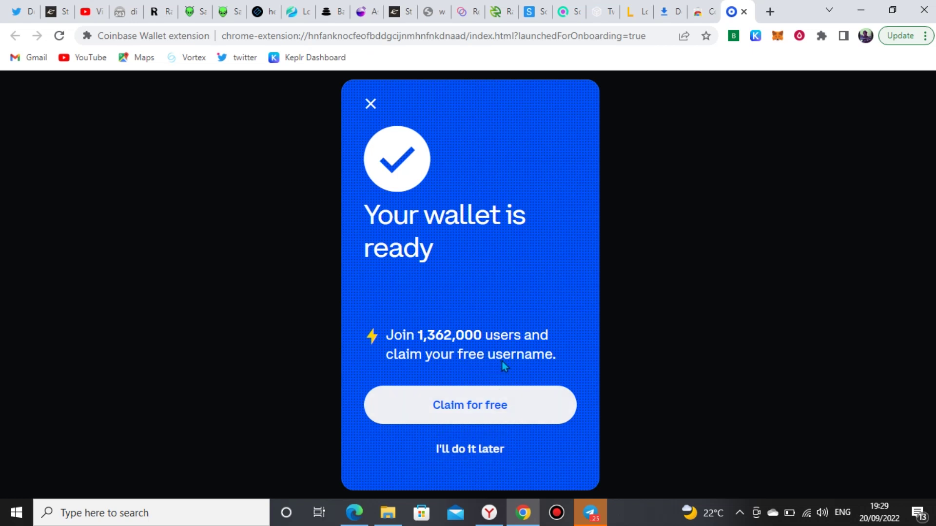
Start claiming the free username and continue through the introduction pages to the username form
{"action": "left_click", "coordinate": [479, 408]}
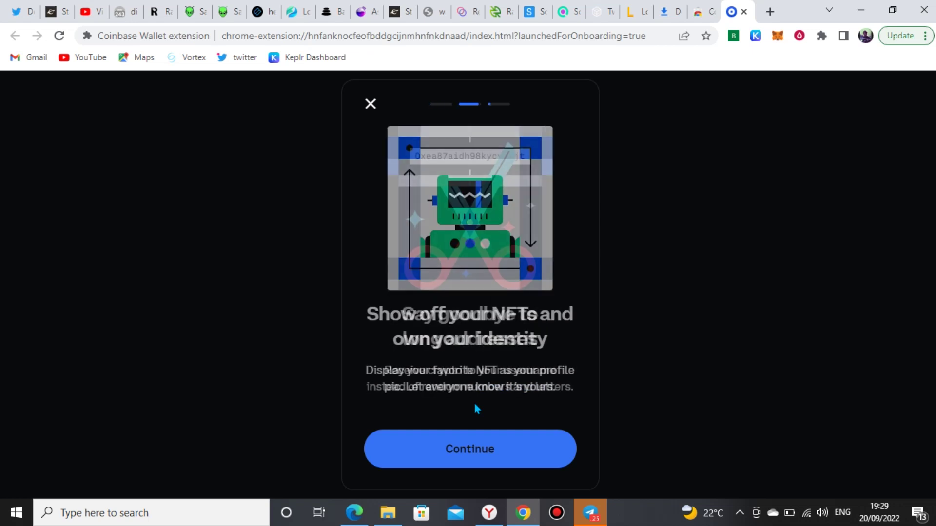
{"action": "left_click", "coordinate": [491, 453]}
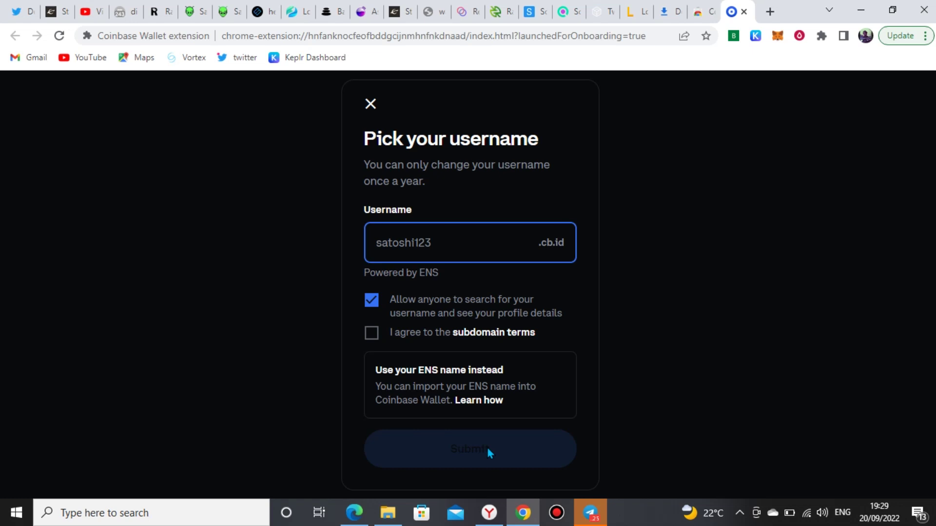
Try the channel owner's nickname as the wallet username, first capitalised and again in all lowercase
{"action": "type", "text": "Aybee"}
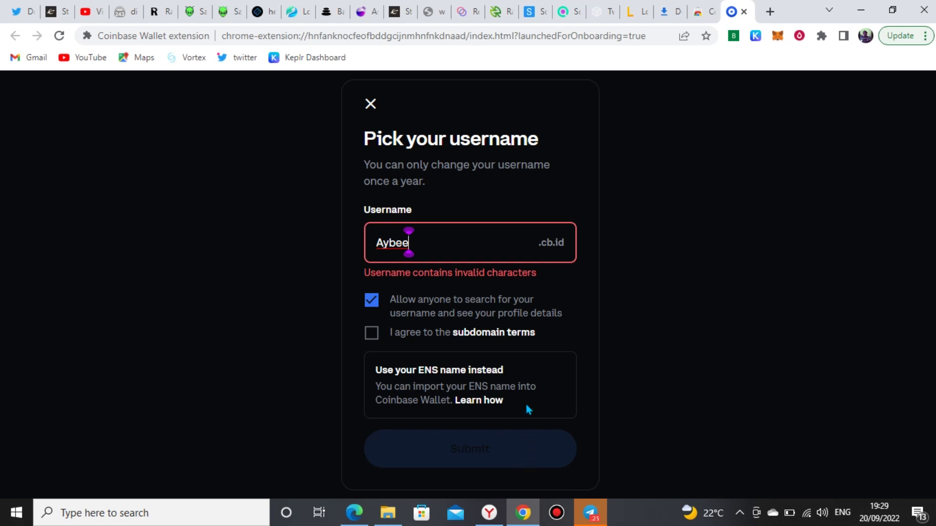
{"action": "key", "text": "BackSpace"}
{"action": "key", "text": "BackSpace"}
{"action": "key", "text": "BackSpace"}
{"action": "key", "text": "BackSpace"}
{"action": "key", "text": "BackSpace"}
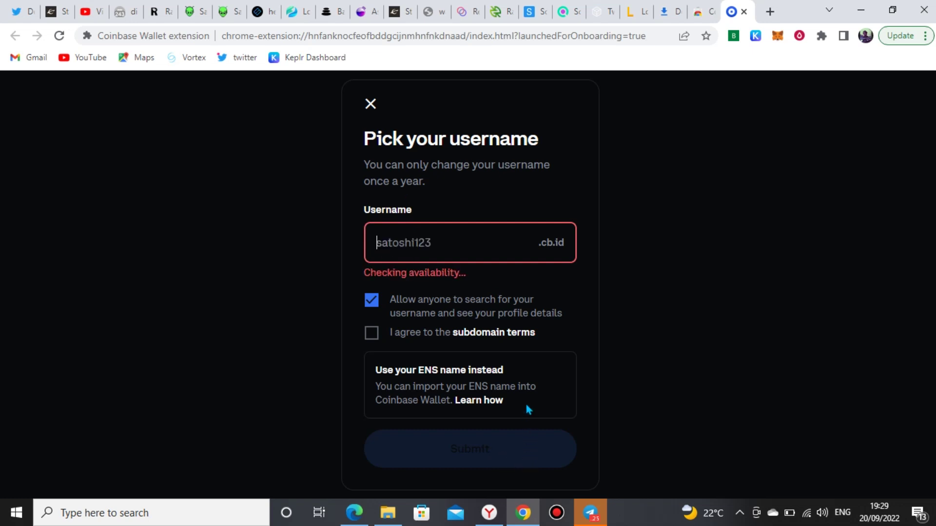
{"action": "type", "text": "aybee"}
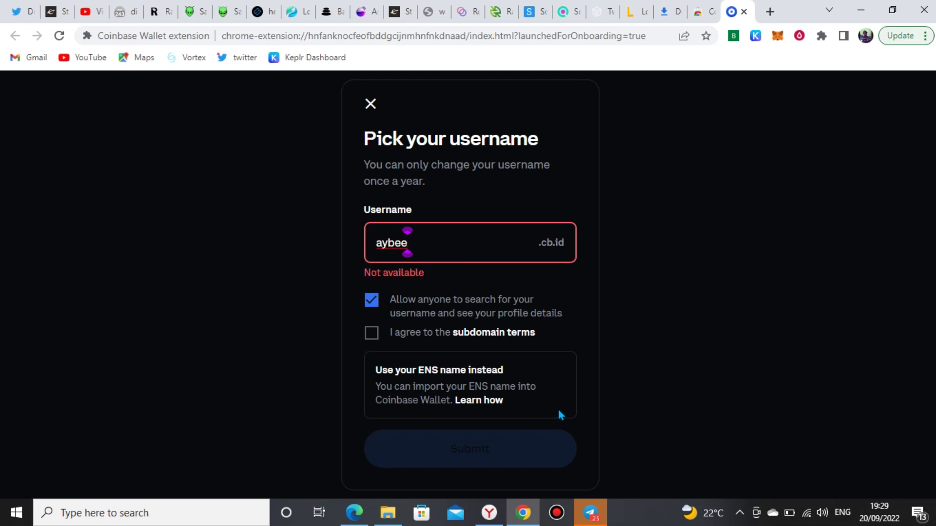
Try the lowercase nickname with a two-digit number appended as the username
{"action": "type", "text": "e"}
{"action": "key", "text": "BackSpace"}
{"action": "type", "text": "93"}
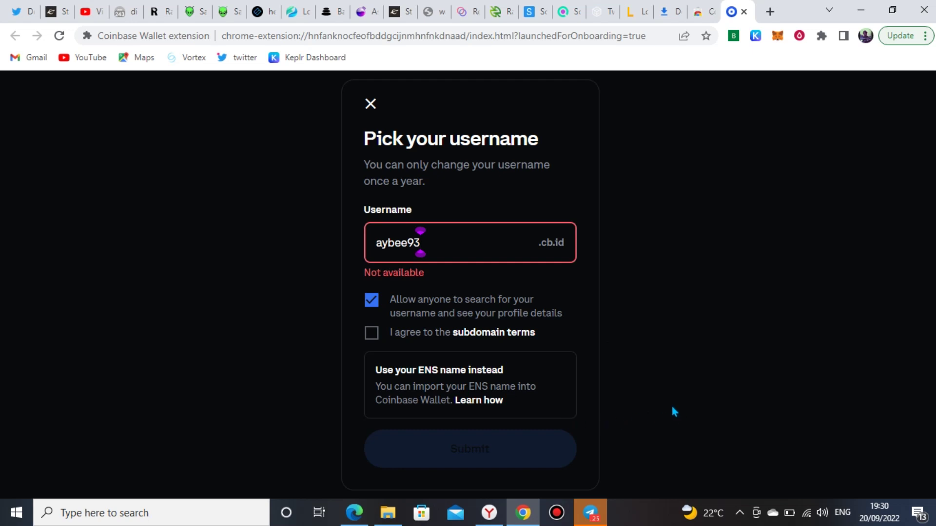
Replace the nickname with the owner's first name in lowercase as the username to try
{"action": "key", "text": "BackSpace"}
{"action": "key", "text": "BackSpace"}
{"action": "key", "text": "BackSpace"}
{"action": "key", "text": "BackSpace"}
{"action": "key", "text": "BackSpace"}
{"action": "key", "text": "BackSpace"}
{"action": "key", "text": "BackSpace"}
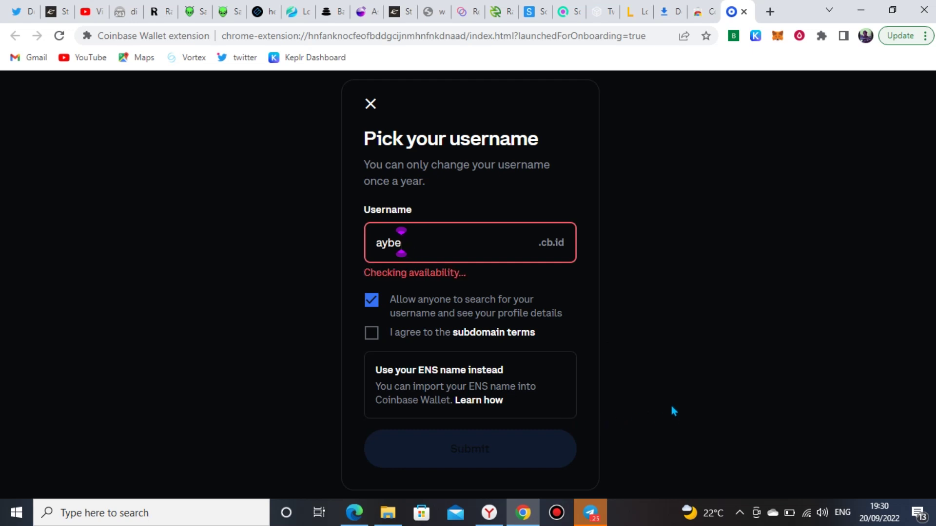
{"action": "type", "text": "ee"}
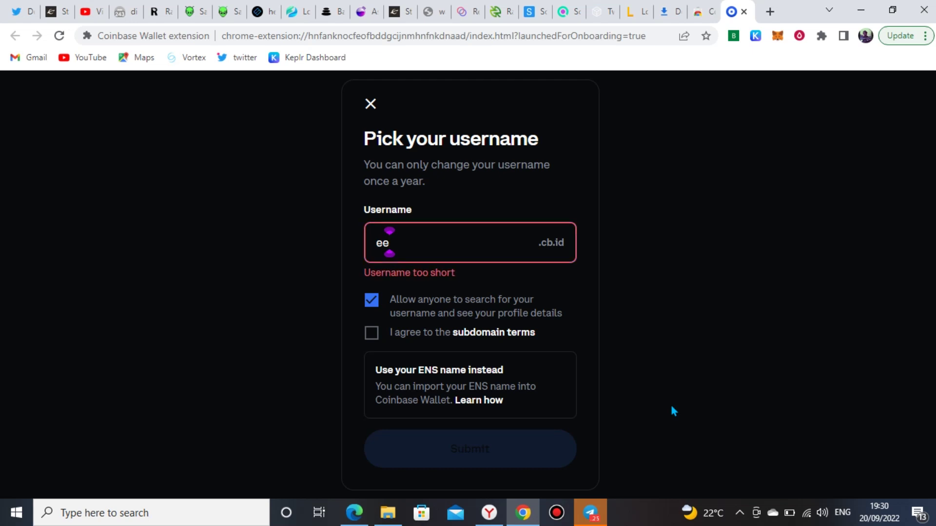
{"action": "type", "text": "brah"}
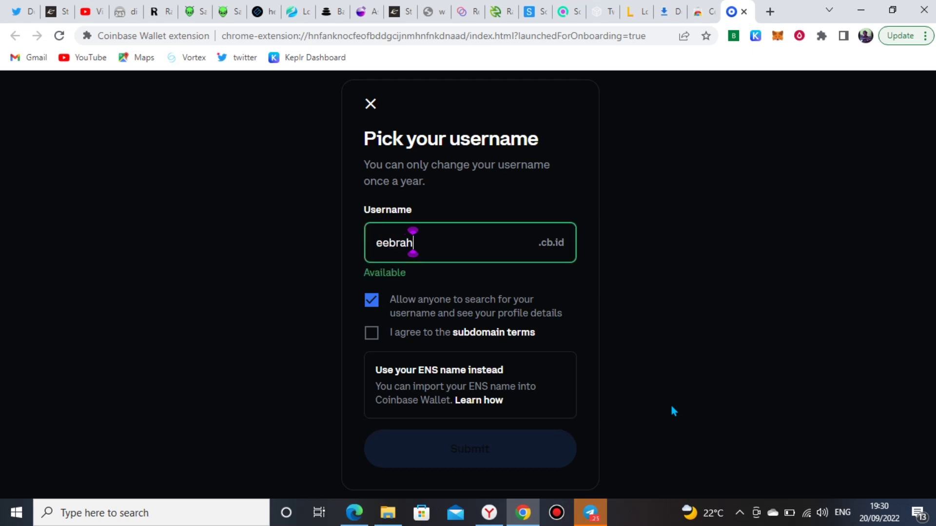
{"action": "type", "text": "eem"}
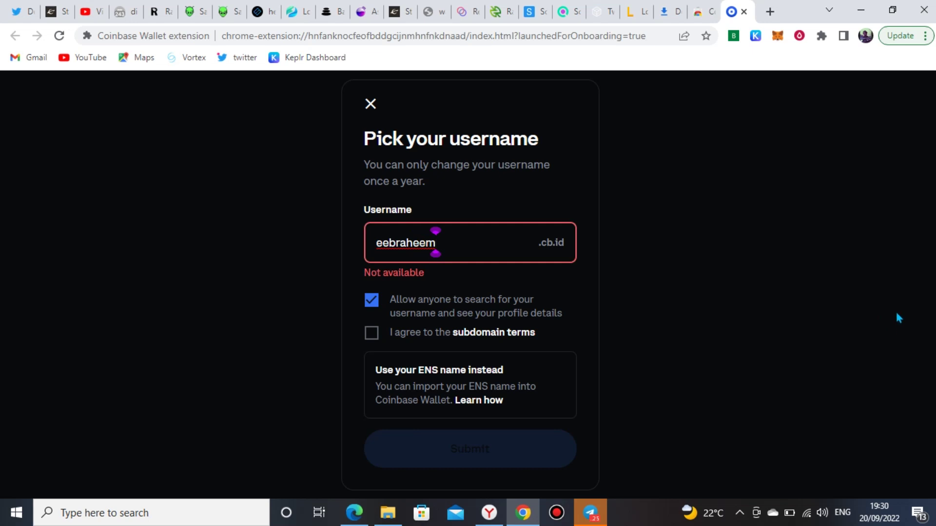
Clear the first name, try a shortened form of the nickname as the username, and empty the field again
{"action": "key", "text": "BackSpace"}
{"action": "key", "text": "BackSpace"}
{"action": "key", "text": "BackSpace"}
{"action": "key", "text": "BackSpace"}
{"action": "key", "text": "BackSpace"}
{"action": "key", "text": "BackSpace"}
{"action": "key", "text": "BackSpace"}
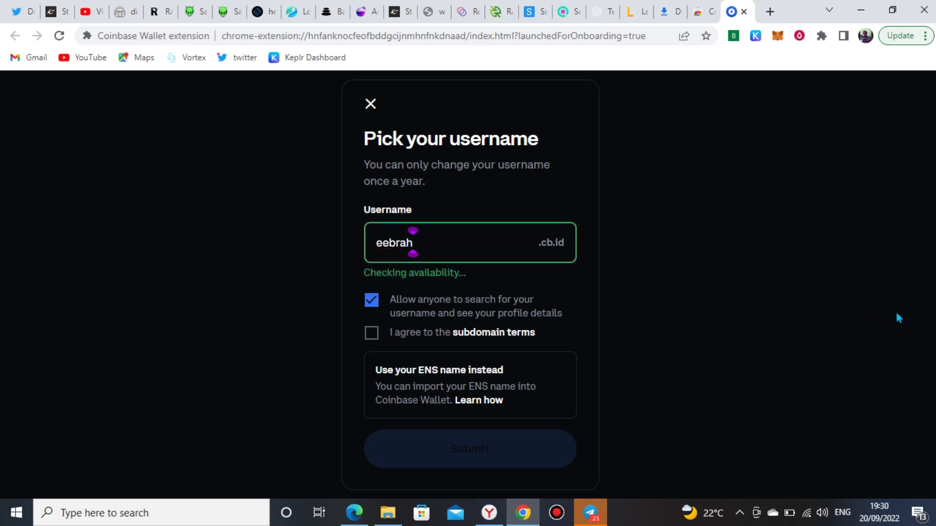
{"action": "key", "text": "BackSpace"}
{"action": "key", "text": "BackSpace"}
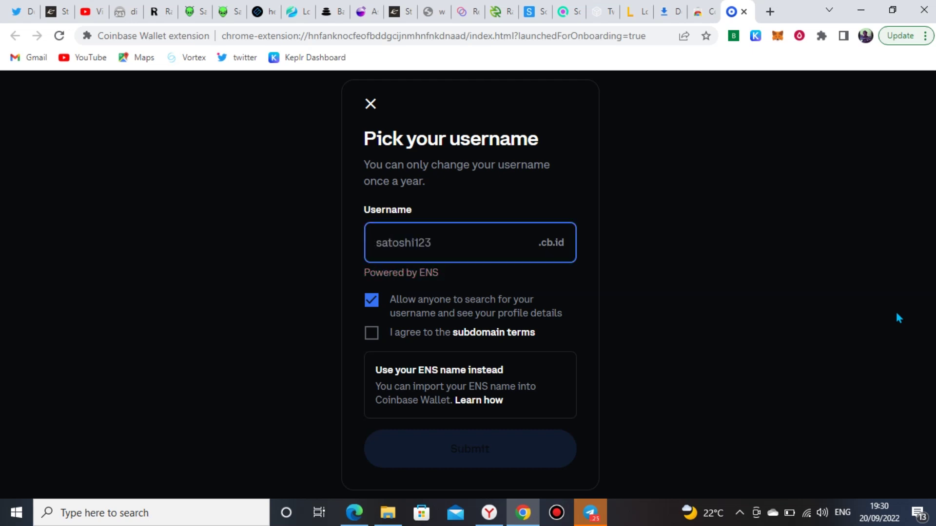
{"action": "type", "text": "e"}
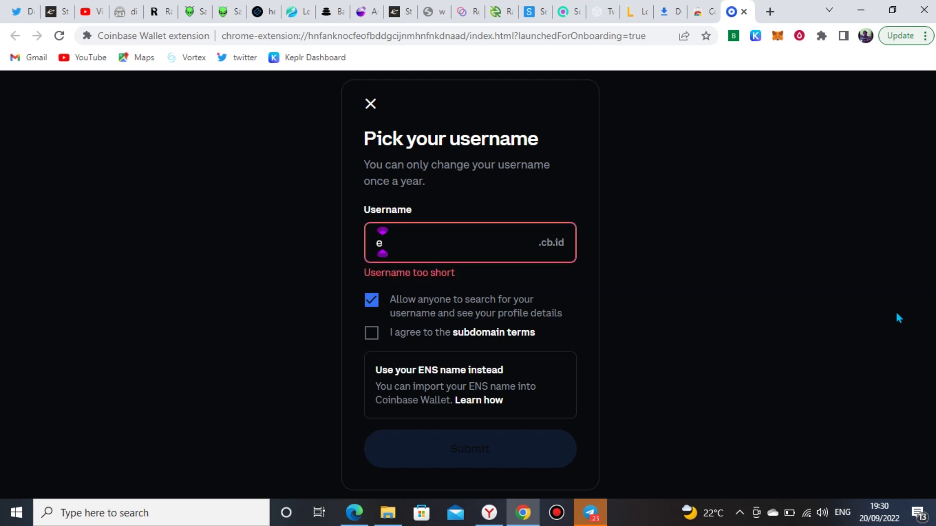
{"action": "key", "text": "BackSpace"}
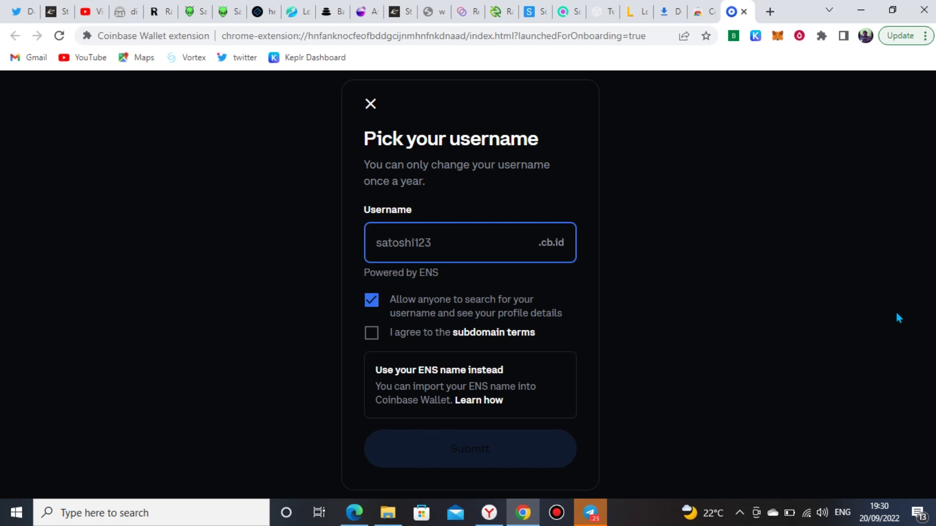
{"action": "type", "text": "ayb"}
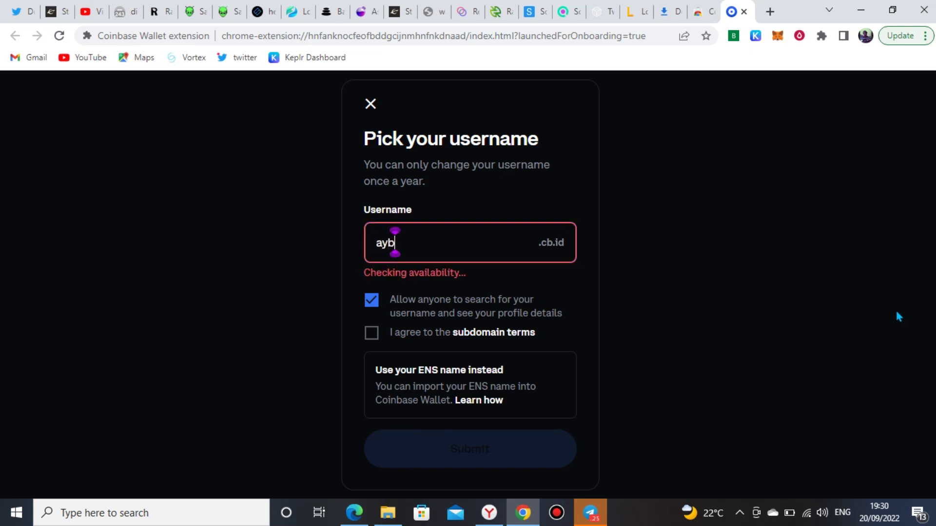
{"action": "type", "text": "e"}
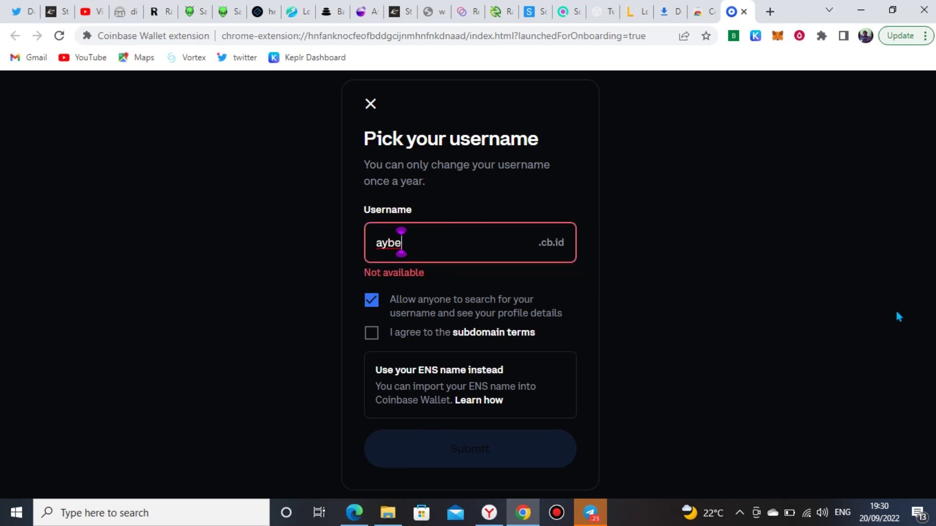
{"action": "key", "text": "BackSpace"}
{"action": "key", "text": "BackSpace"}
{"action": "key", "text": "BackSpace"}
{"action": "key", "text": "BackSpace"}
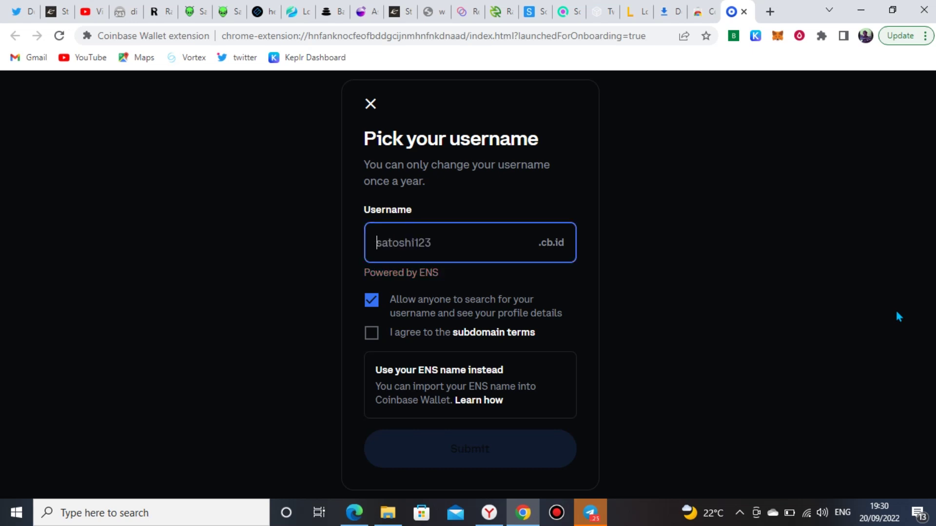
Enter the owner's lowercase first name followed by a two-digit number as the username and agree to the subdomain terms
{"action": "type", "text": "eebraheem93"}
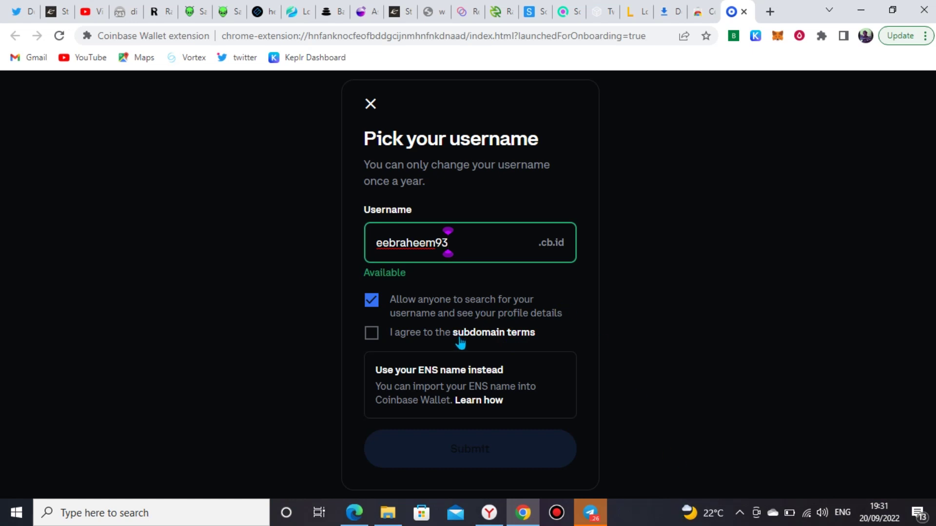
{"action": "left_click", "coordinate": [371, 334]}
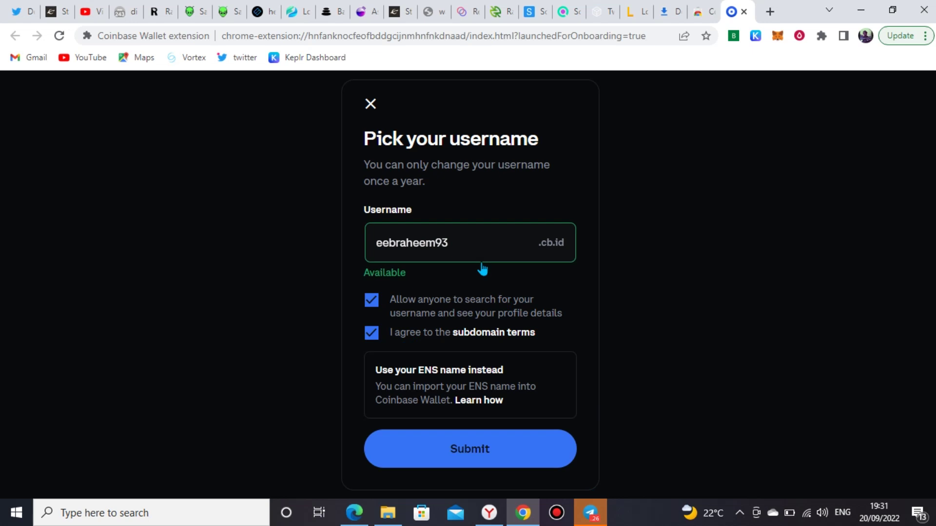
Submit the chosen cb.id username to claim it for the wallet
{"action": "key", "text": "F11"}
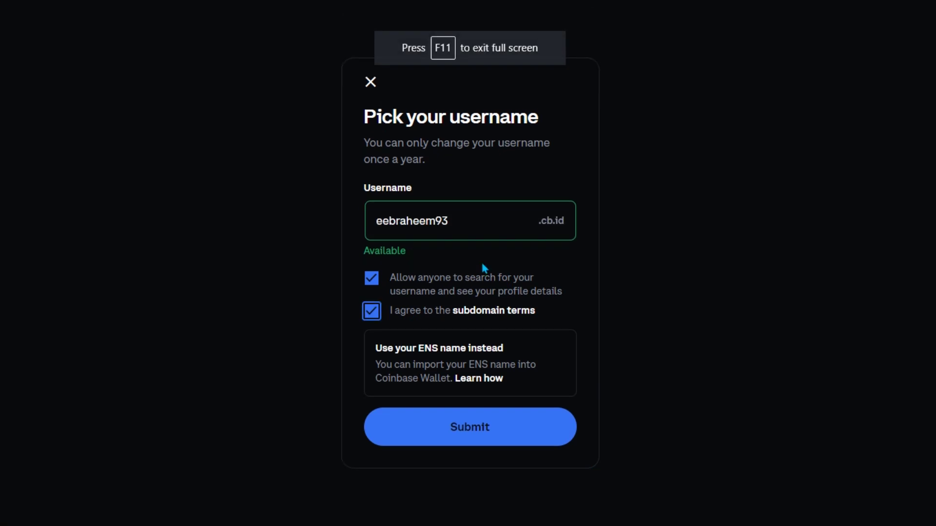
{"action": "key", "text": "F11"}
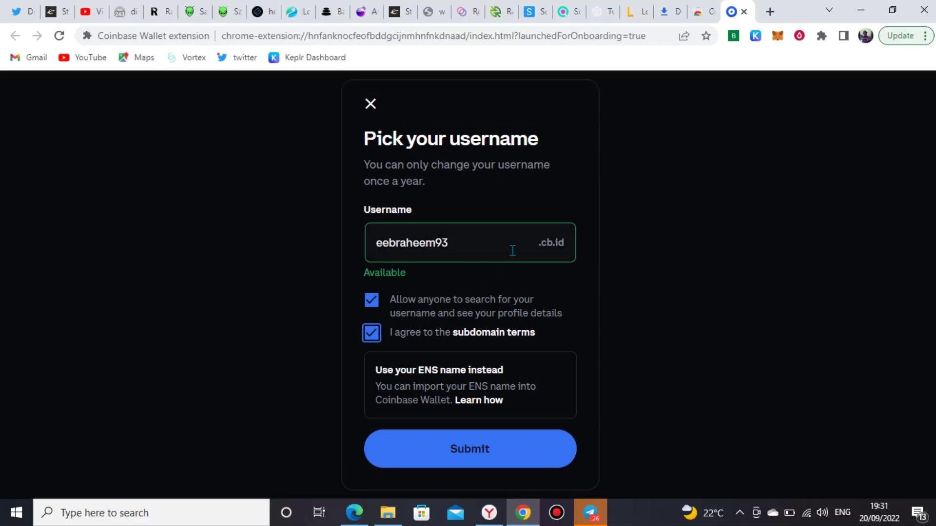
{"action": "left_click", "coordinate": [466, 452]}
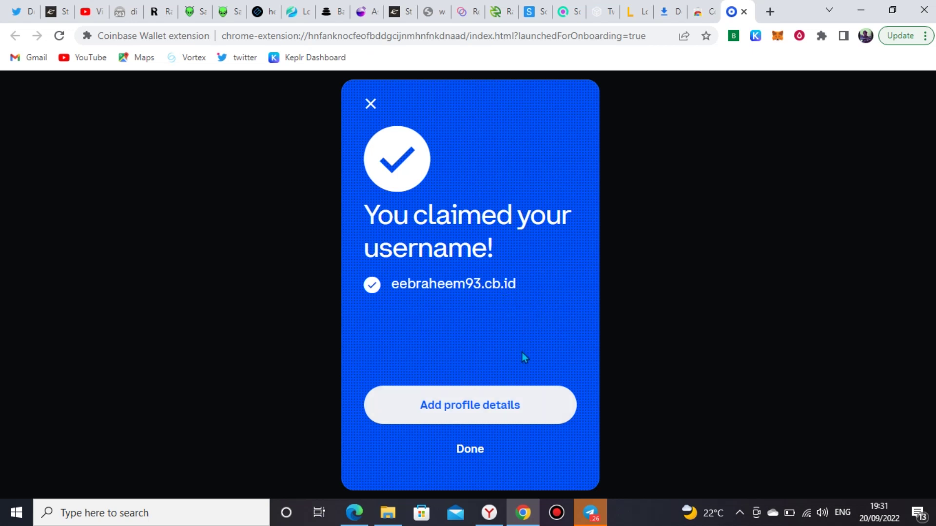
Start adding profile details, skipping both the profile picture and the bio, email and website fields
{"action": "left_click", "coordinate": [492, 418]}
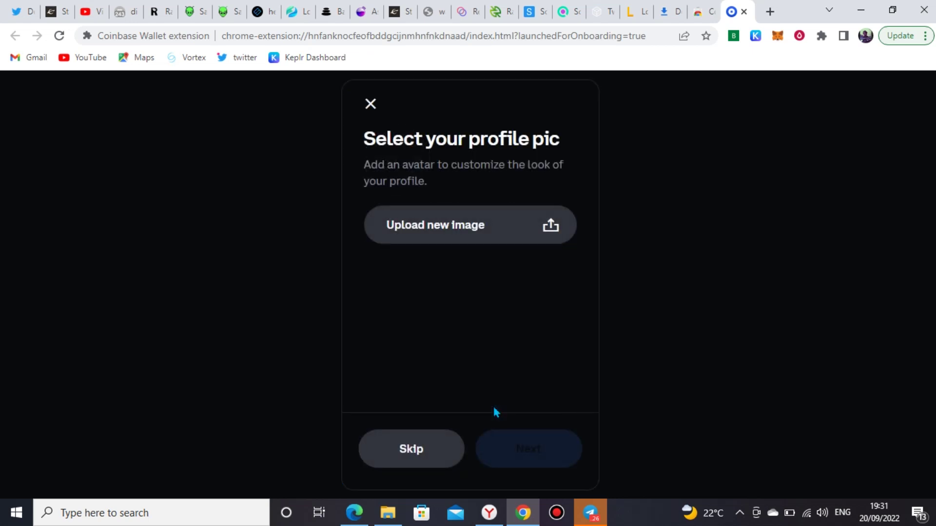
{"action": "left_click", "coordinate": [409, 451]}
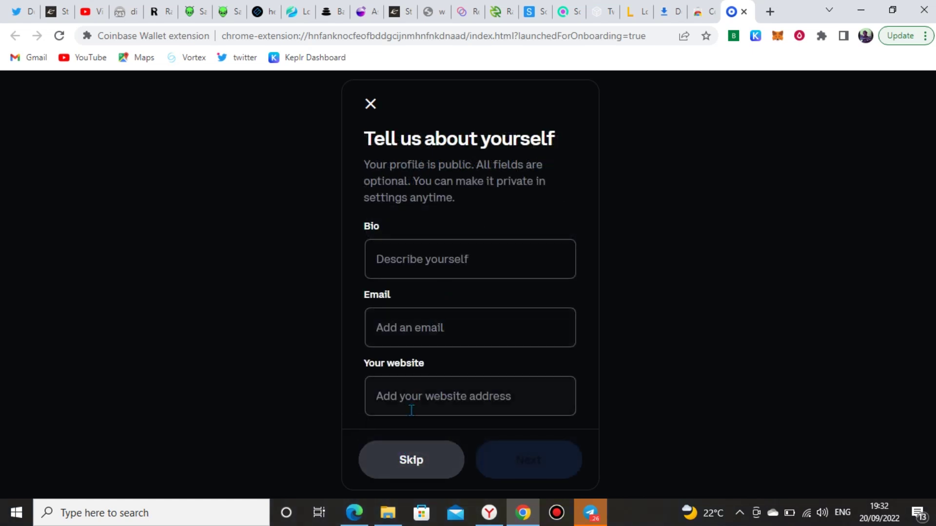
{"action": "left_click", "coordinate": [414, 460]}
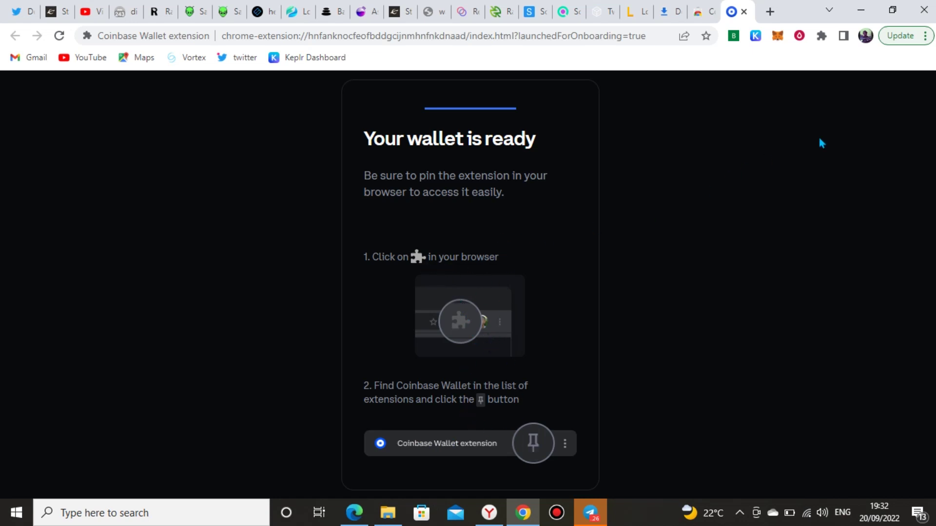
Open the Coinbase Wallet extension from the browser's extension list and acknowledge the notice about hidden spam tokens and NFTs
{"action": "left_click", "coordinate": [821, 36]}
{"action": "scroll", "coordinate": [648, 298], "scroll_direction": "down", "scroll_amount": 4}
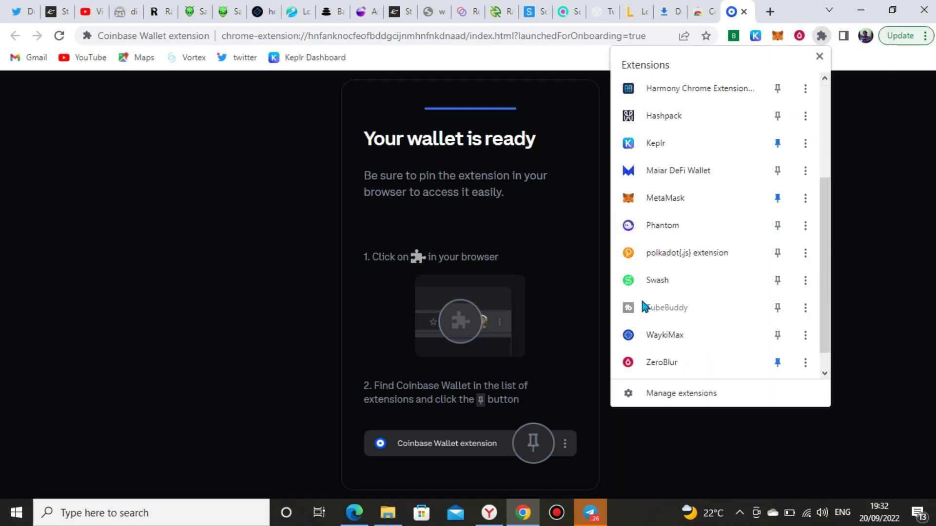
{"action": "scroll", "coordinate": [650, 307], "scroll_direction": "up", "scroll_amount": 4}
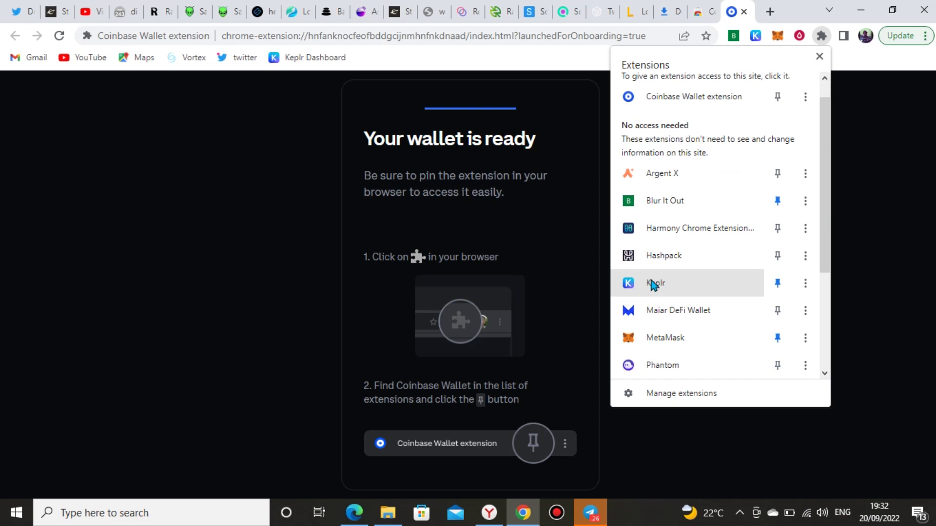
{"action": "left_click", "coordinate": [689, 99]}
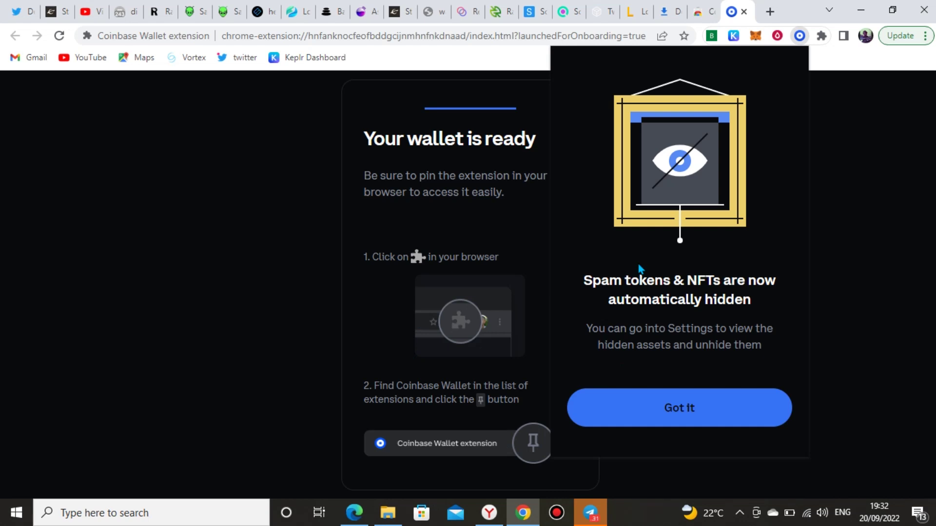
{"action": "left_click", "coordinate": [648, 403]}
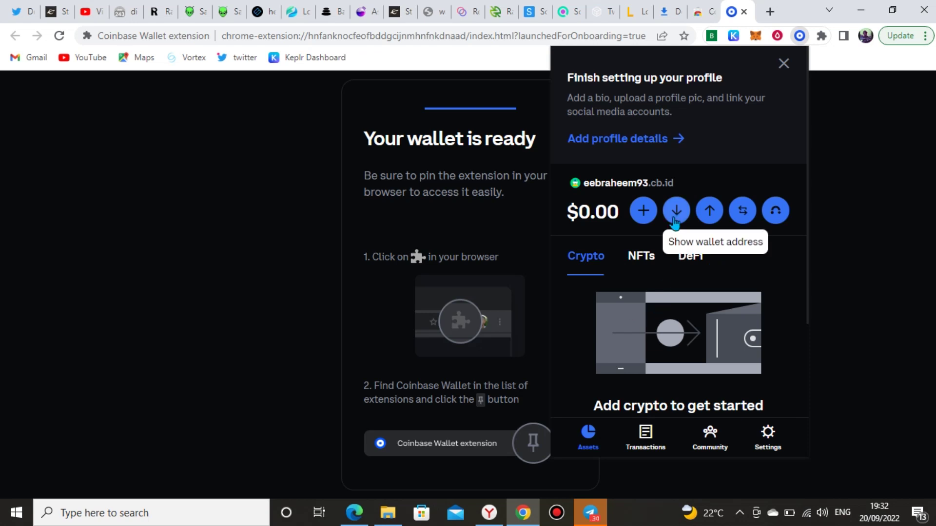
Reopen the Coinbase Wallet extension and look over its assets page, from the profile setup prompt to the add-crypto section
{"action": "left_click", "coordinate": [592, 516]}
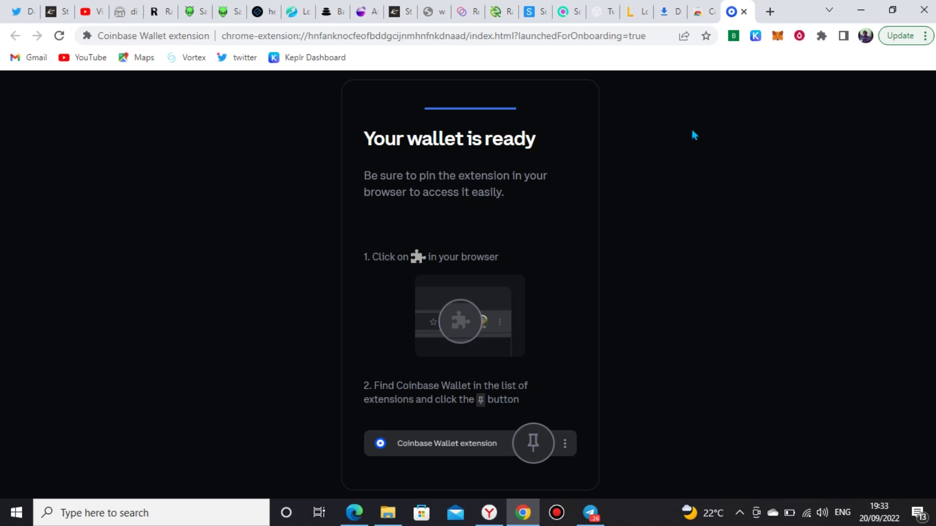
{"action": "left_click", "coordinate": [821, 36]}
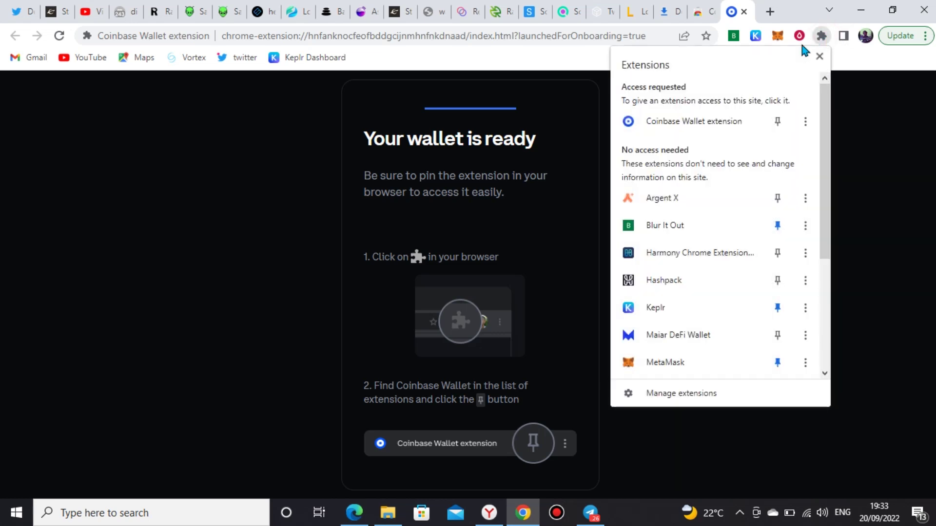
{"action": "left_click", "coordinate": [663, 122]}
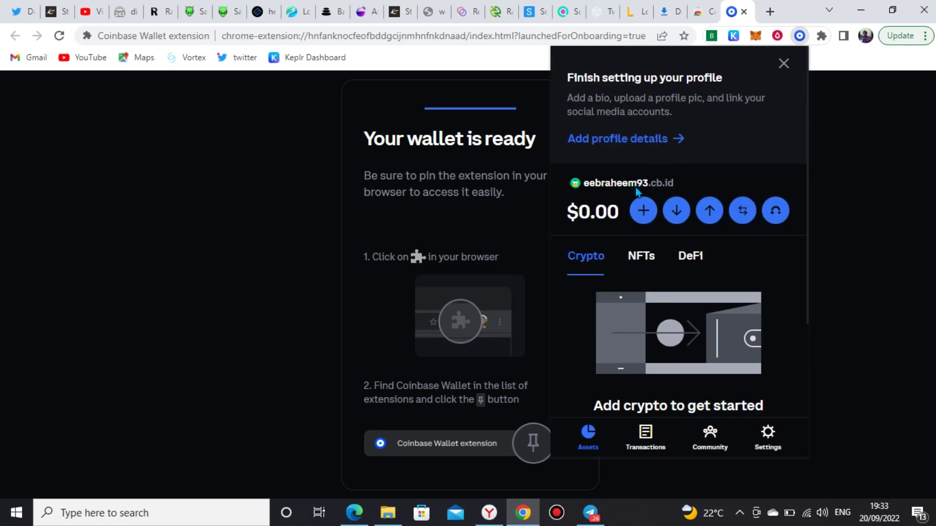
{"action": "scroll", "coordinate": [662, 287], "scroll_direction": "down", "scroll_amount": 3}
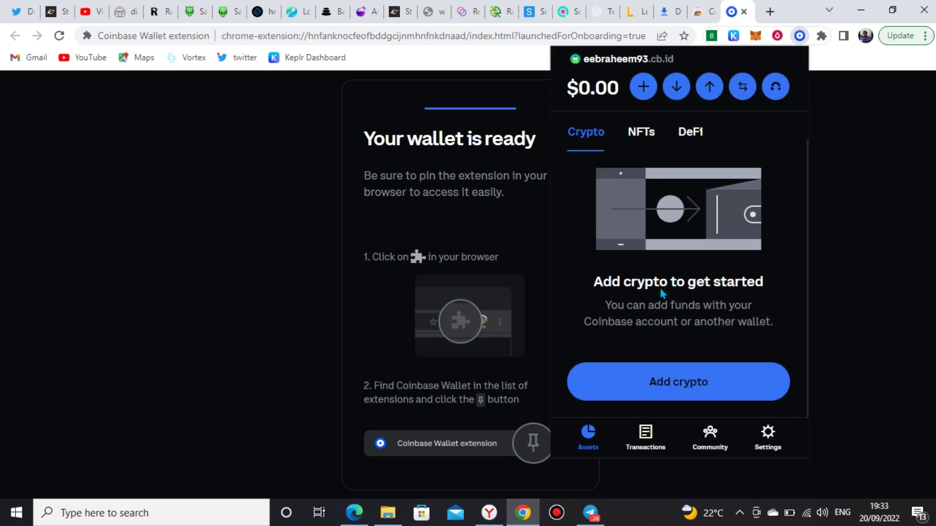
{"action": "scroll", "coordinate": [657, 288], "scroll_direction": "up", "scroll_amount": 3}
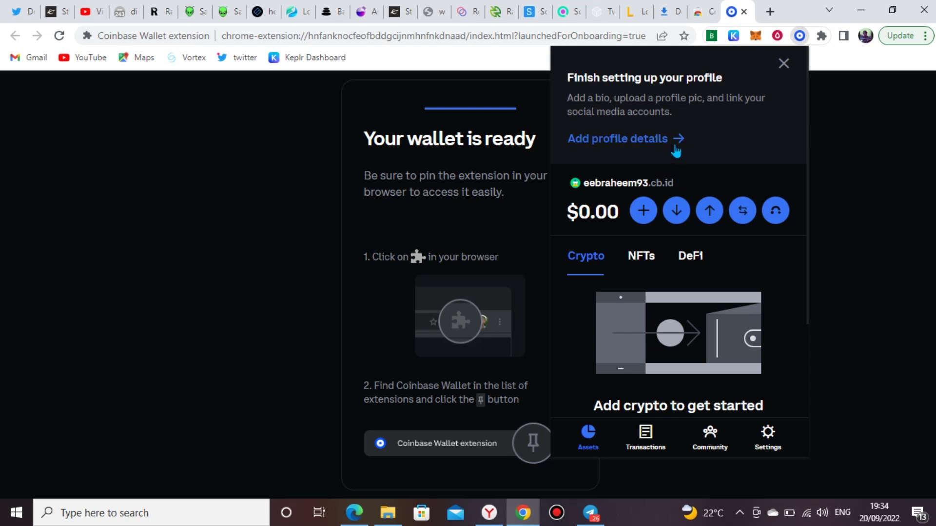
{"action": "scroll", "coordinate": [673, 156], "scroll_direction": "down", "scroll_amount": 3}
{"action": "scroll", "coordinate": [672, 154], "scroll_direction": "up", "scroll_amount": 3}
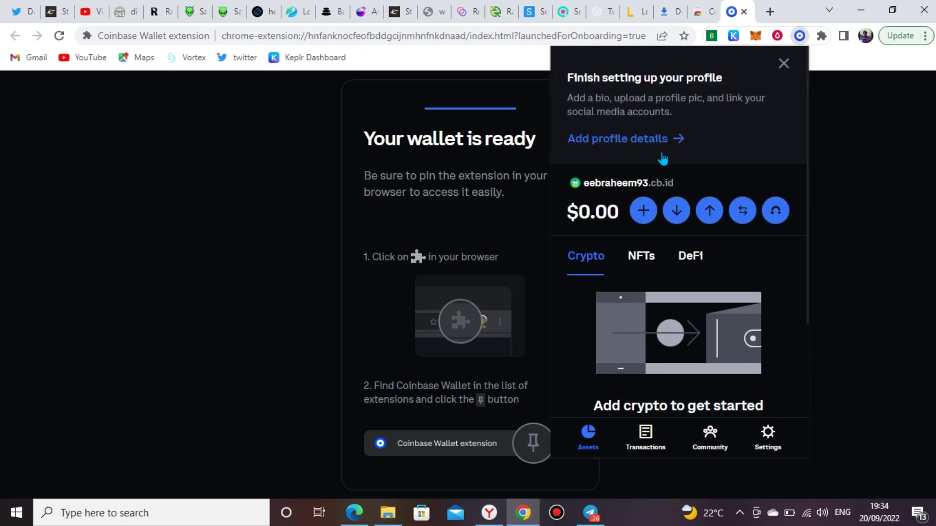